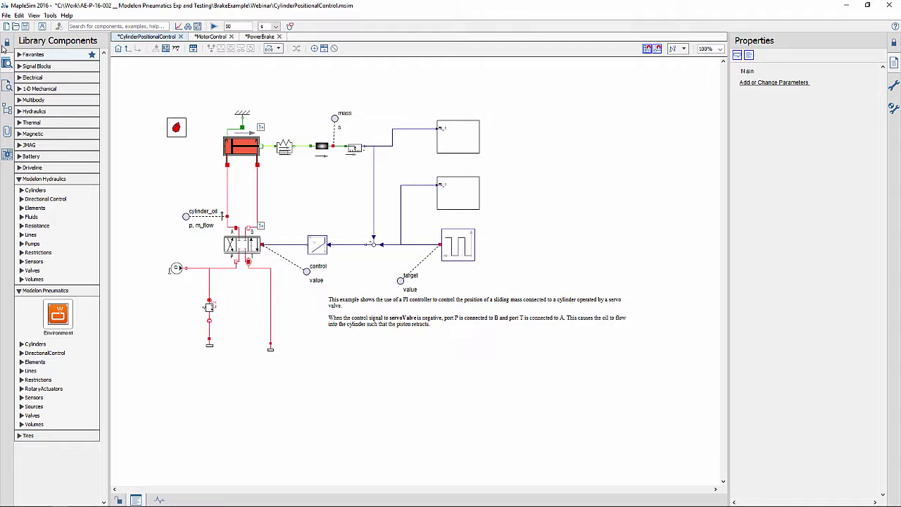
- Pin the Library Components palette open beside the CylinderPositionalControl diagram
left_click(6, 45)
- Browse the Cylinders, Directional Control, Fluids and Pumps groups, then collapse Modelon Hydraulics
left_click(22, 190)
left_click(21, 191)
left_click(22, 199)
left_click(21, 200)
left_click(21, 217)
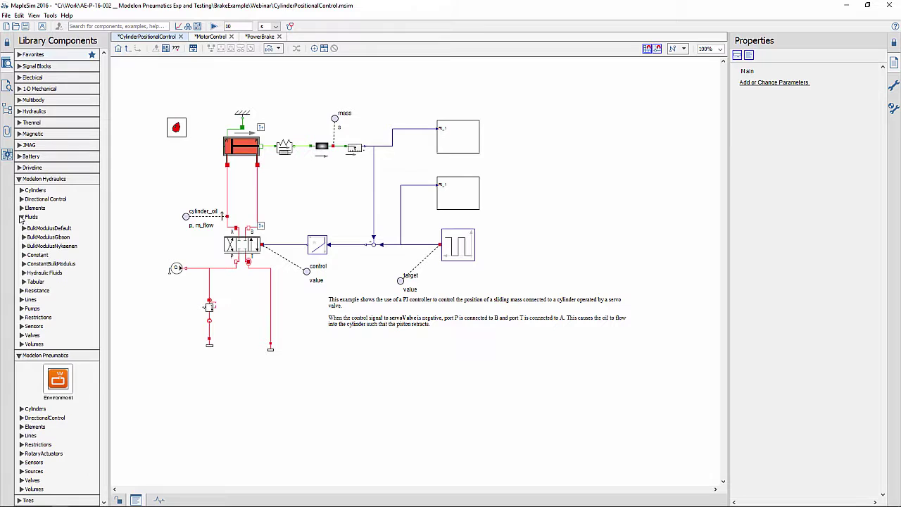
left_click(21, 217)
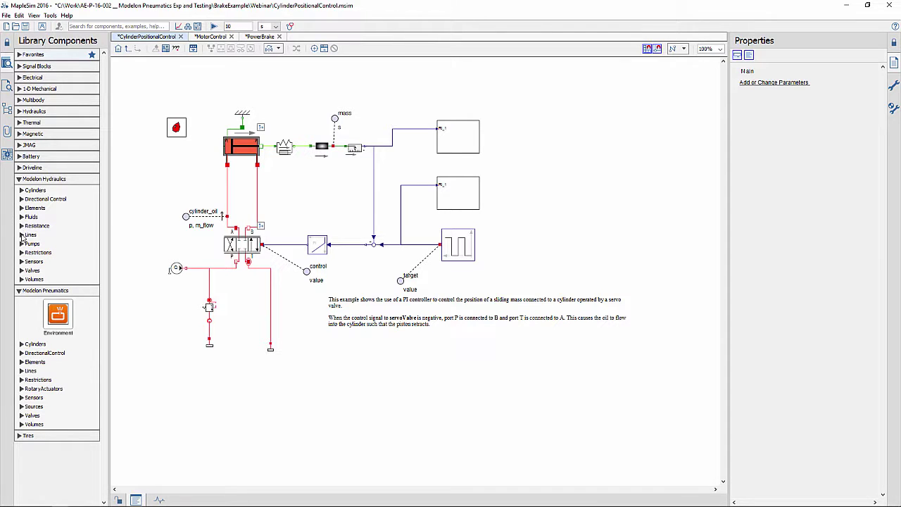
left_click(22, 244)
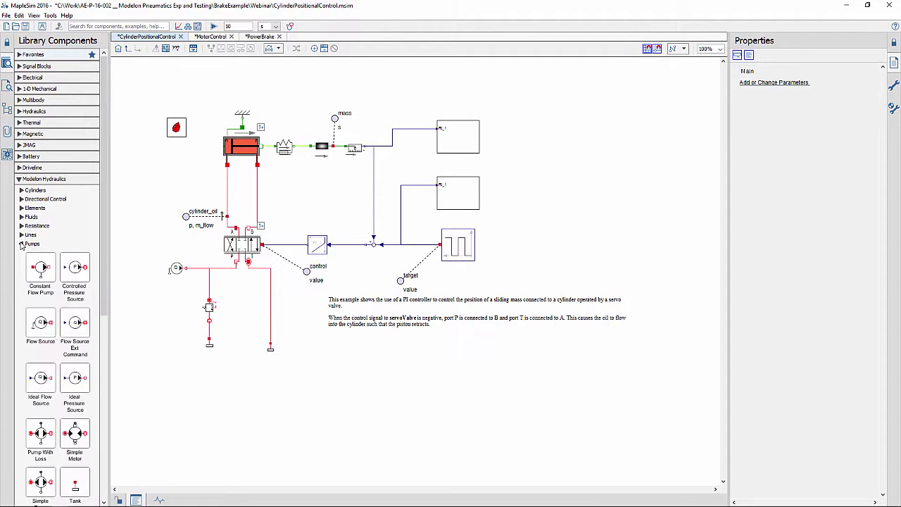
left_click(22, 244)
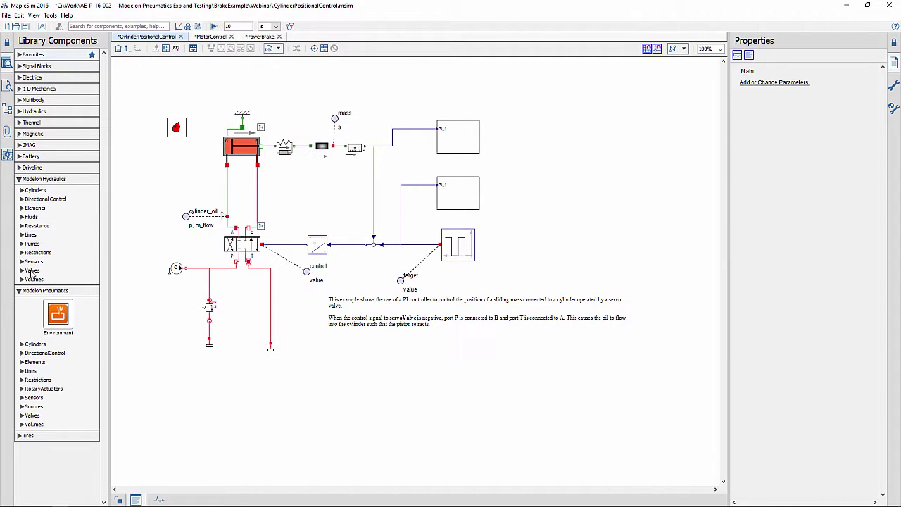
left_click(19, 179)
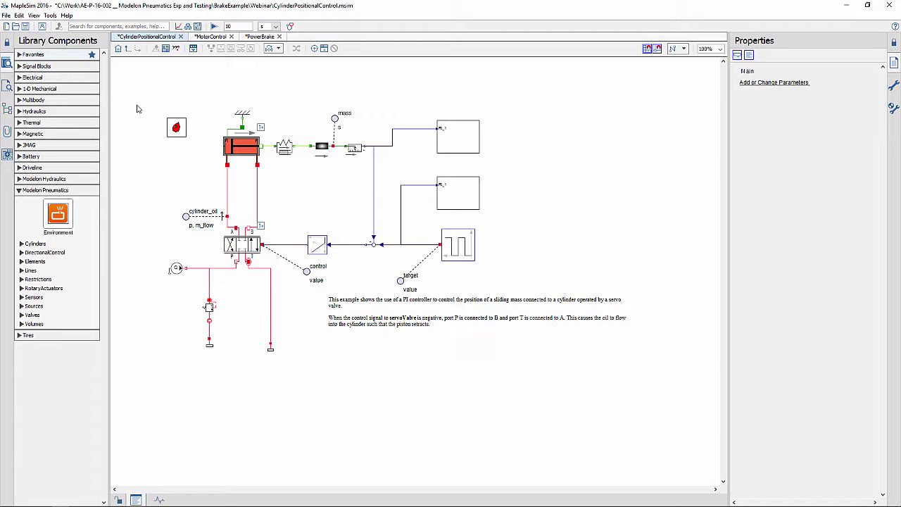
- View the parameters of the flow source, servo valve, differential cylinder, spring damper and sliding mass
left_click(177, 268)
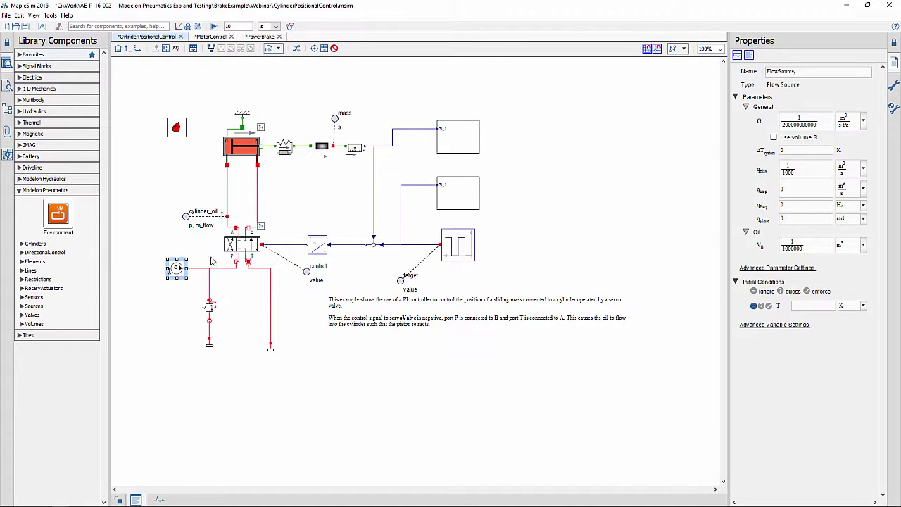
left_click(235, 243)
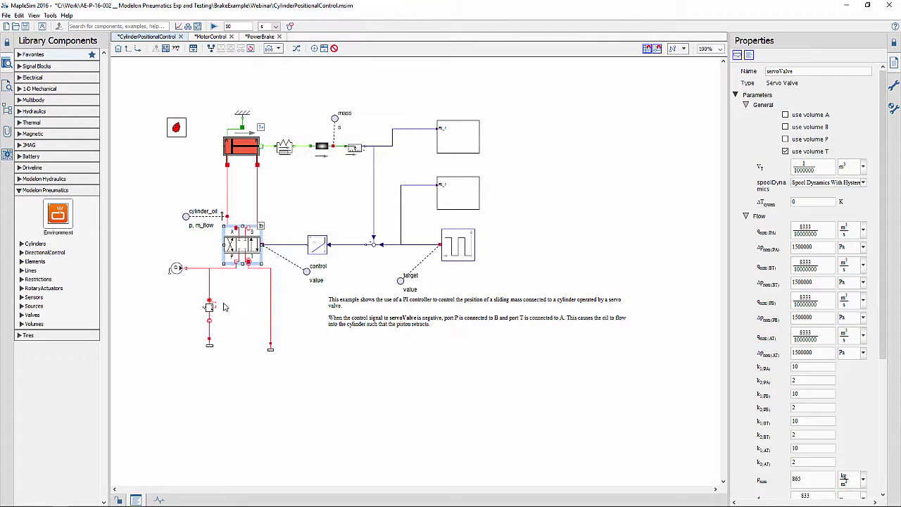
left_click(243, 149)
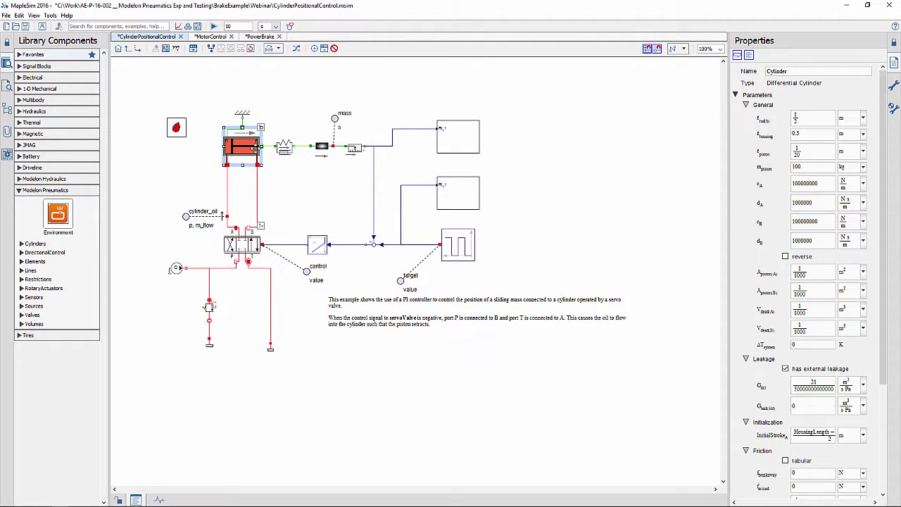
left_click(282, 144)
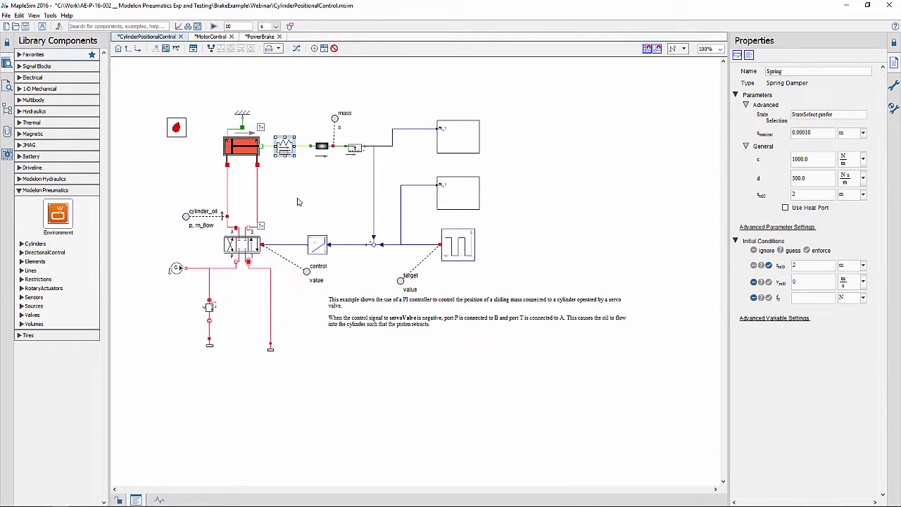
left_click(322, 146)
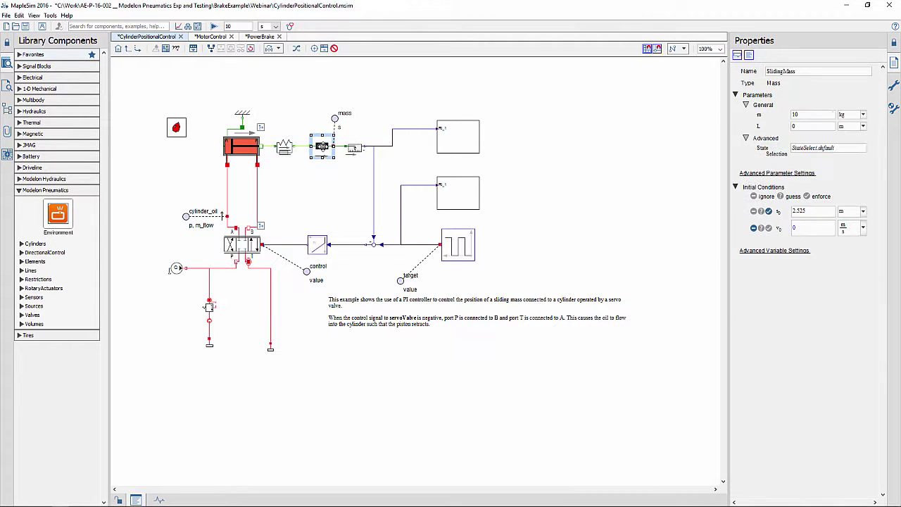
- Check the PI controller and pulse command, then recheck the servo valve and sliding mass (10 kg)
left_click(331, 216)
left_click(315, 245)
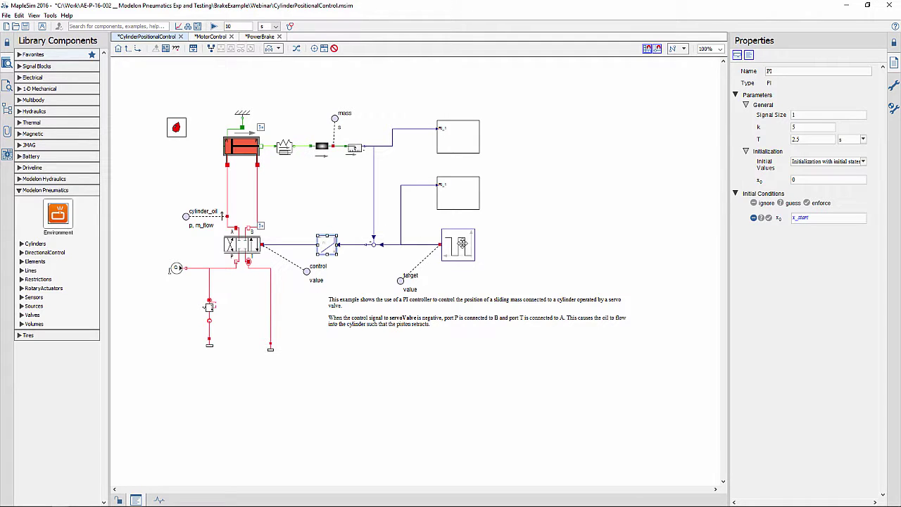
left_click(462, 243)
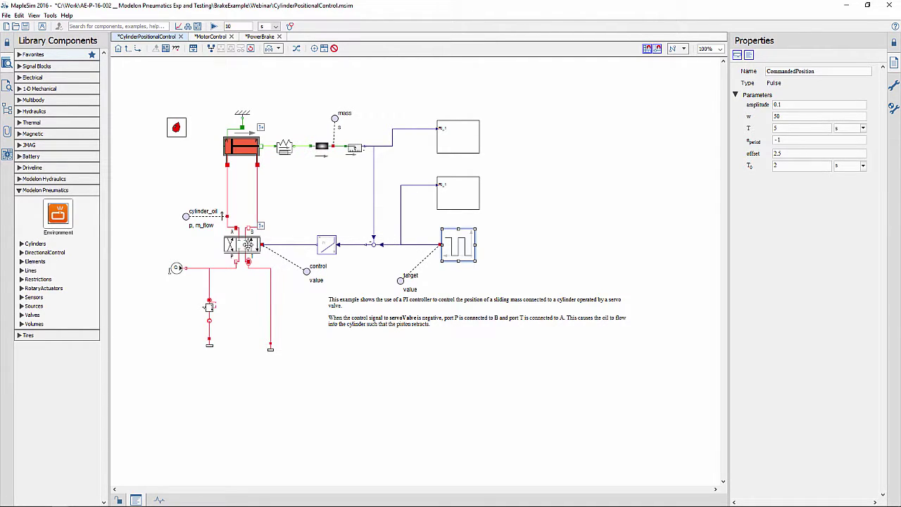
left_click(248, 245)
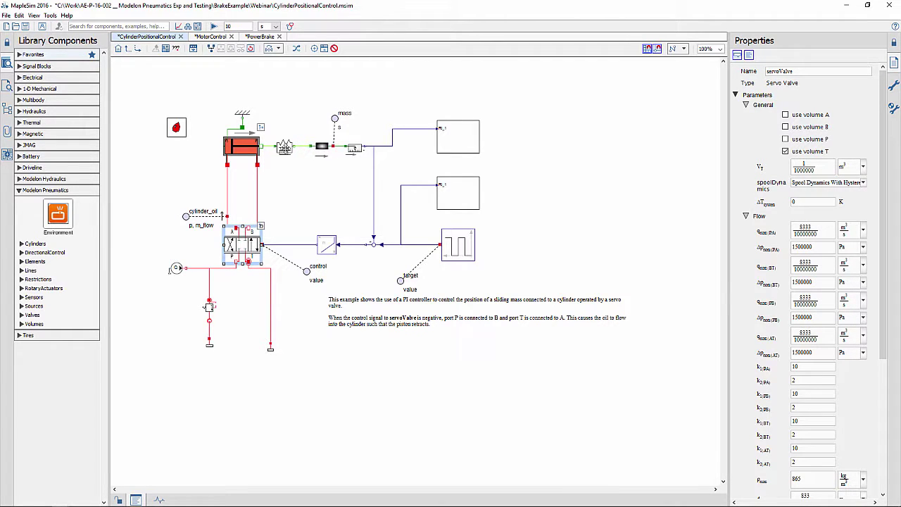
left_click(321, 145)
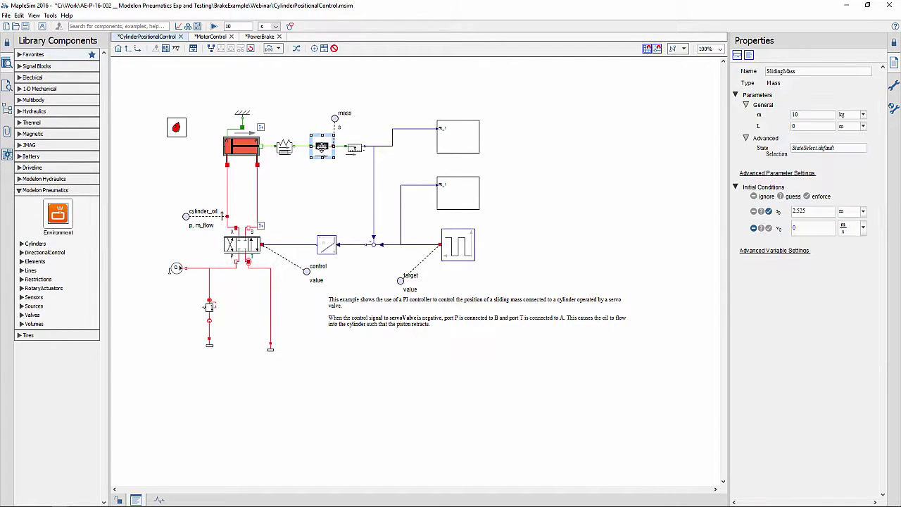
left_click(181, 26)
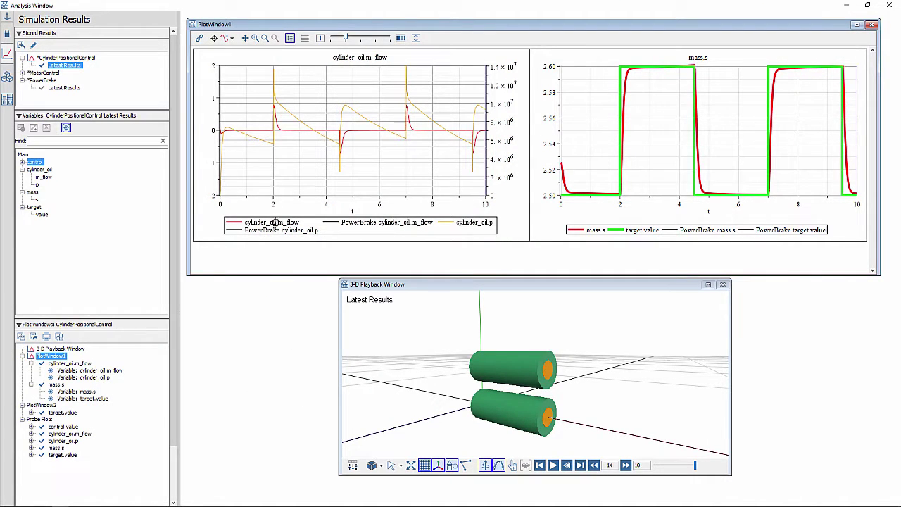
left_click(253, 130)
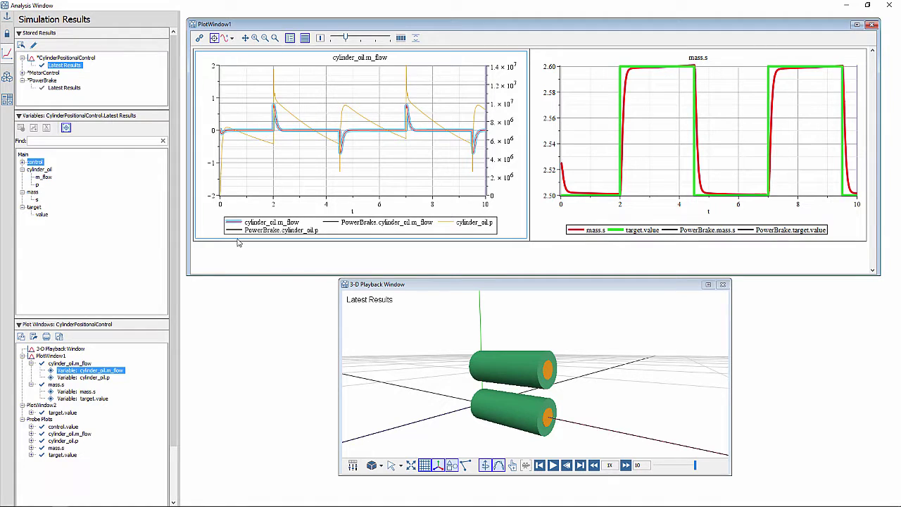
left_click(289, 116)
left_click(277, 189)
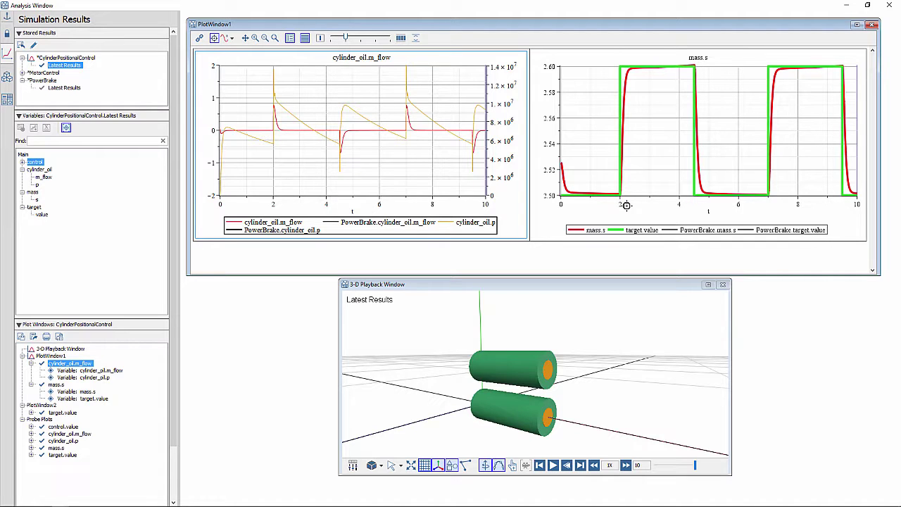
left_click(506, 288)
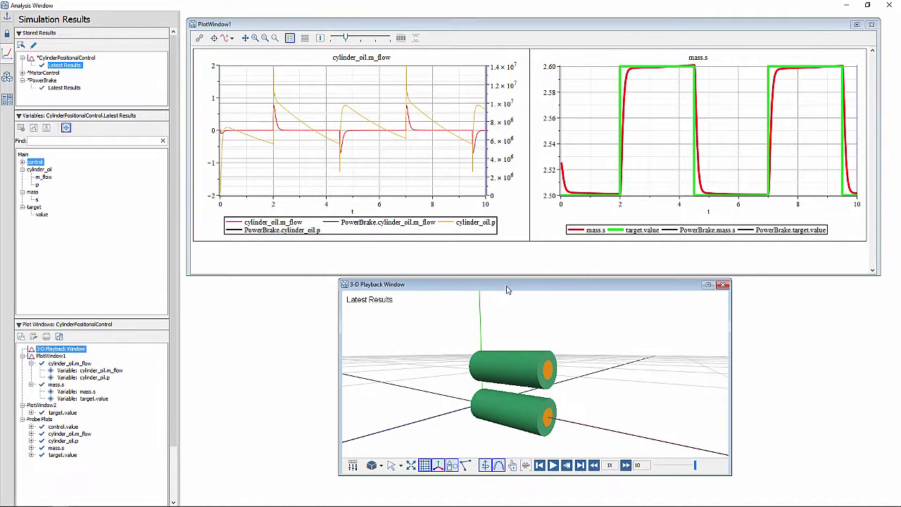
left_click(554, 470)
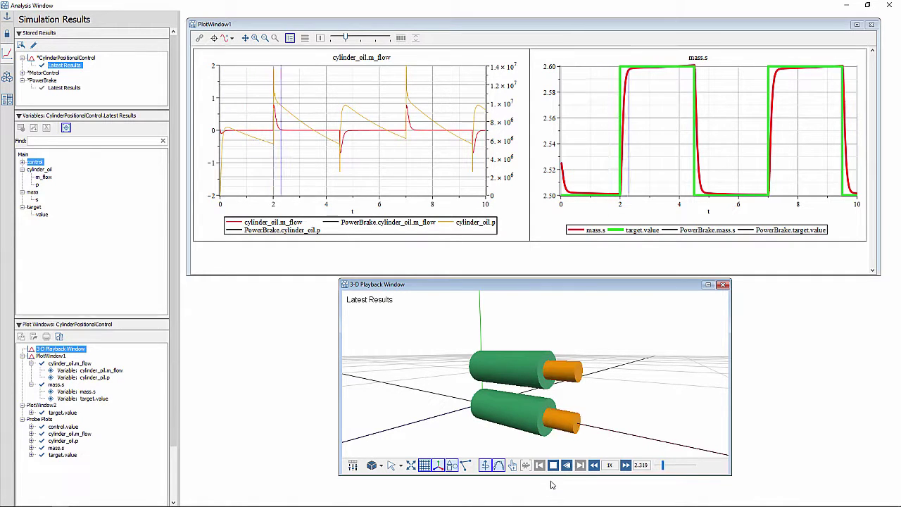
left_click(851, 53)
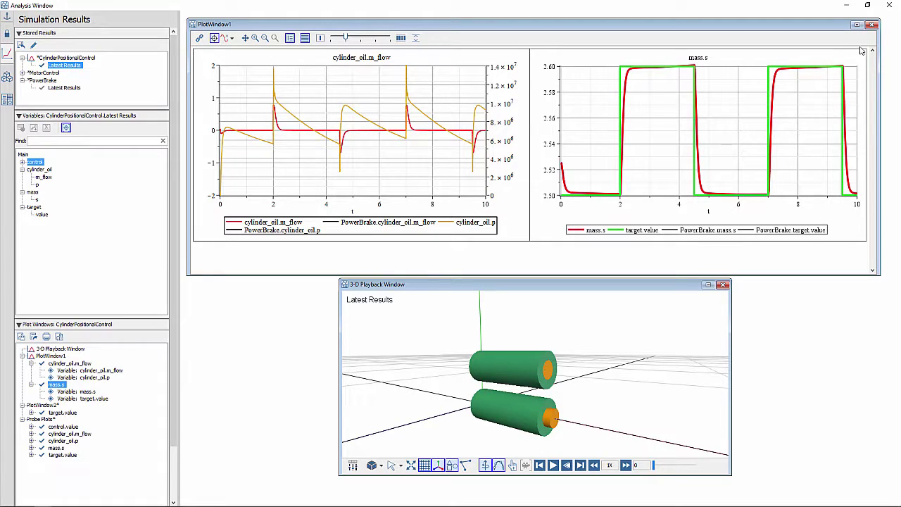
- Close the results window and browse the Help > Examples lists without opening one
left_click(846, 6)
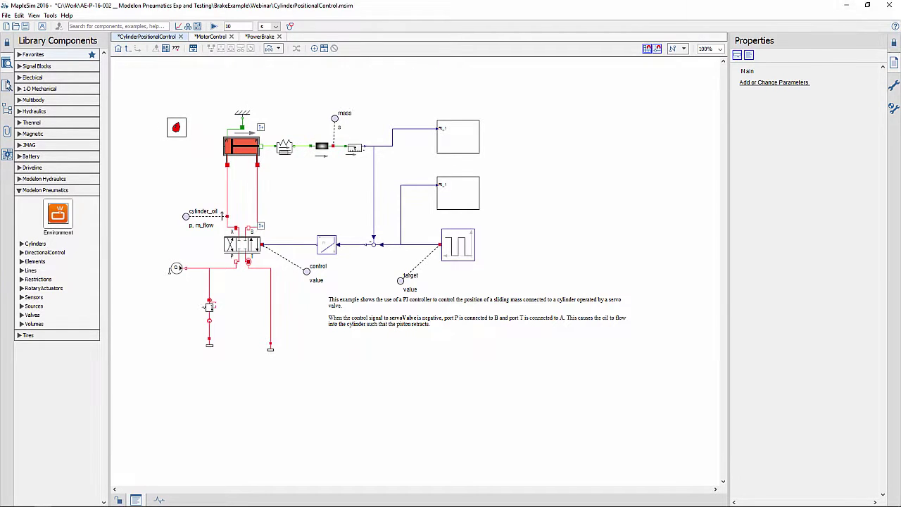
left_click(68, 15)
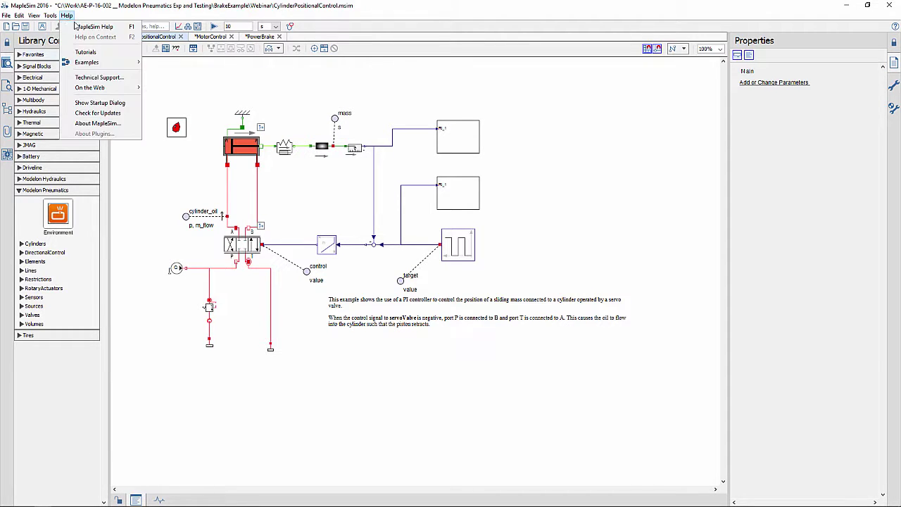
mouse_move(94, 63)
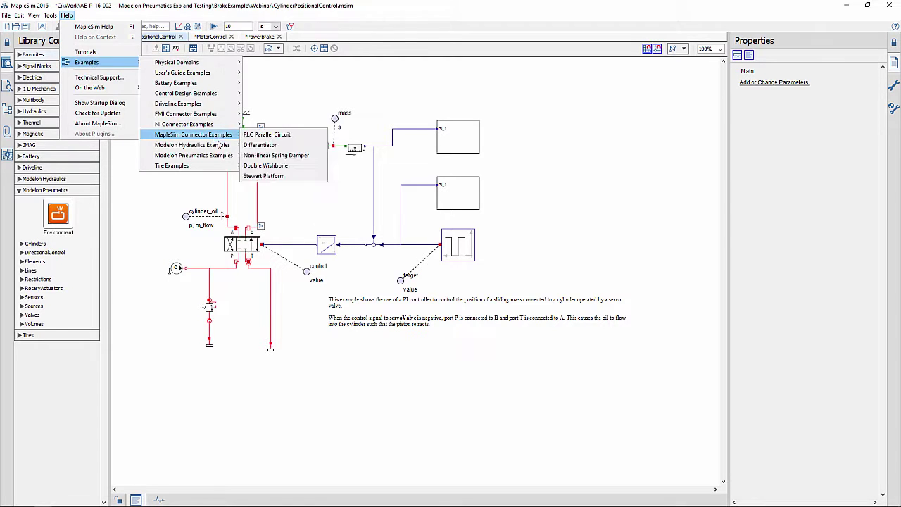
mouse_move(222, 148)
mouse_move(276, 156)
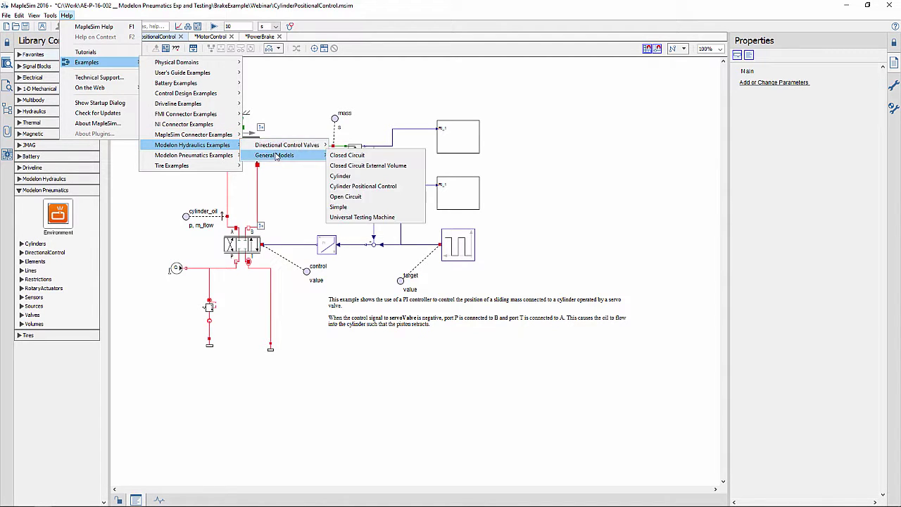
left_click(296, 118)
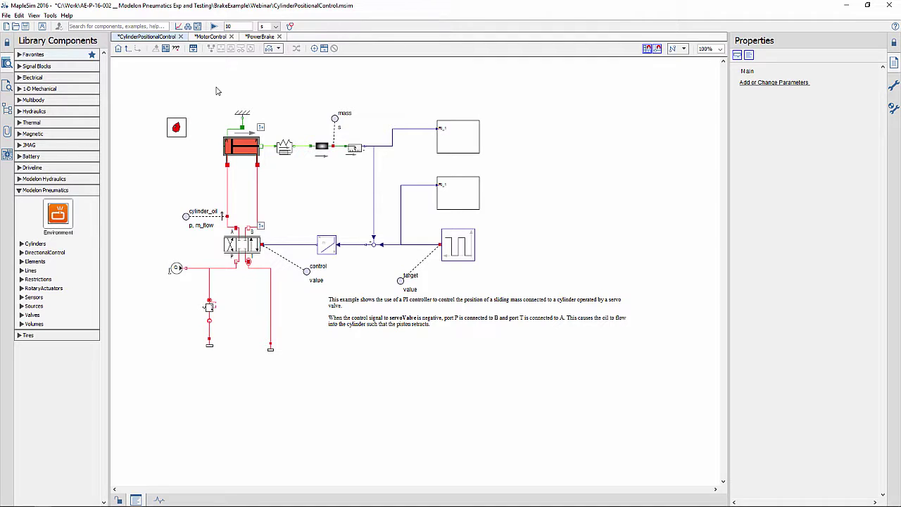
- Switch to the MotorControl model and browse the Modelon Pneumatics Examples list again
left_click(211, 37)
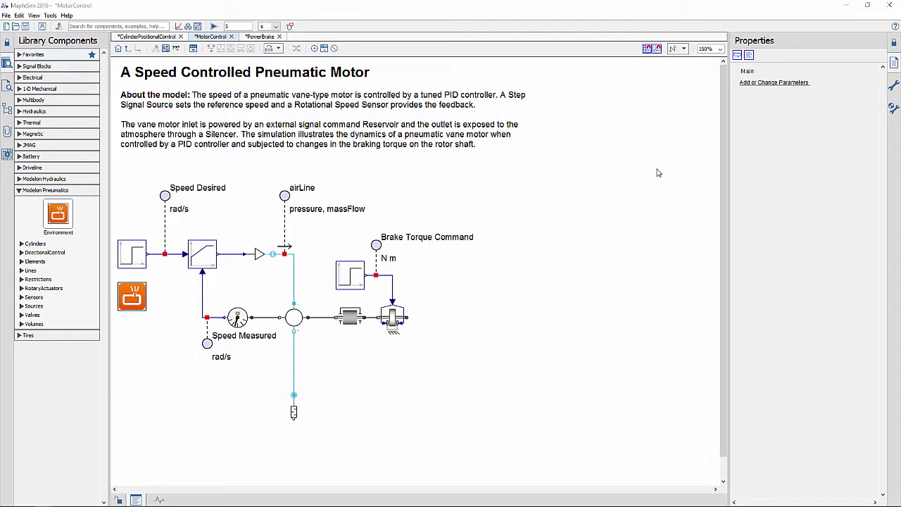
left_click(66, 16)
mouse_move(92, 67)
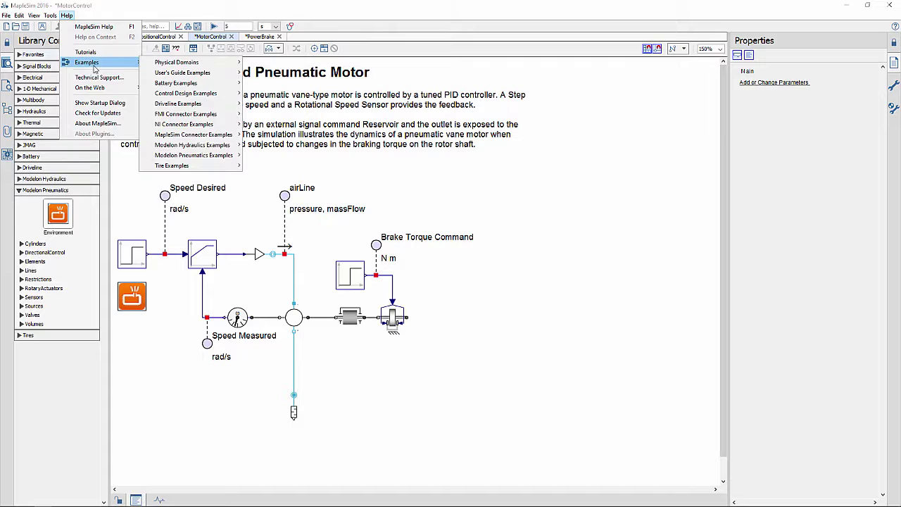
mouse_move(220, 160)
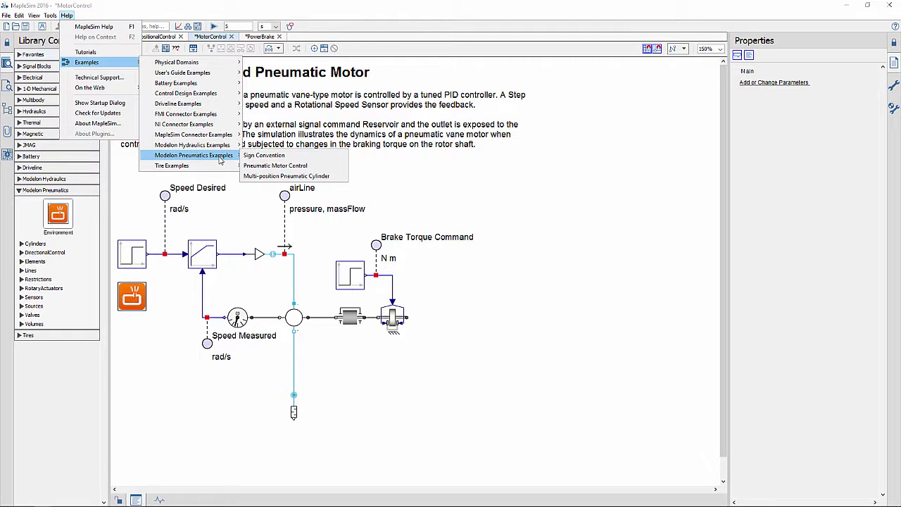
- Inspect the vane motor, reservoir, inertia and brake parameters of the pneumatic motor model
left_click(629, 207)
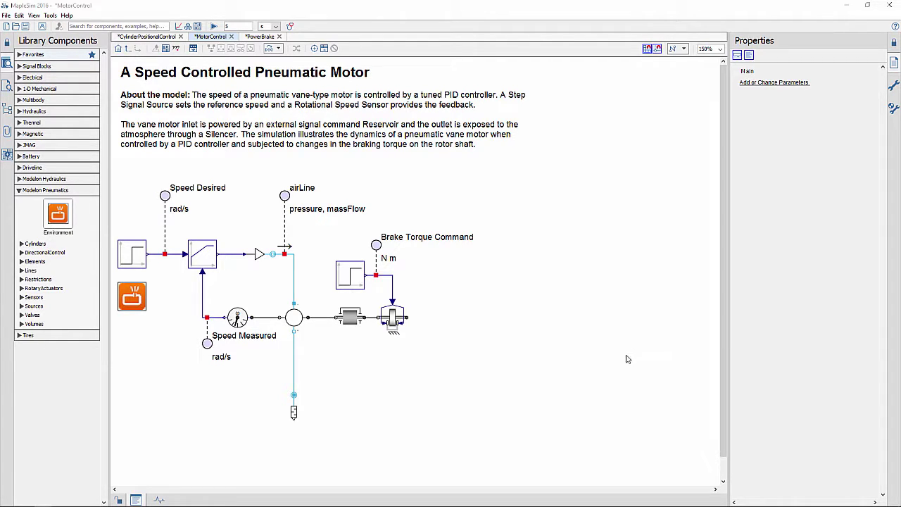
left_click(292, 314)
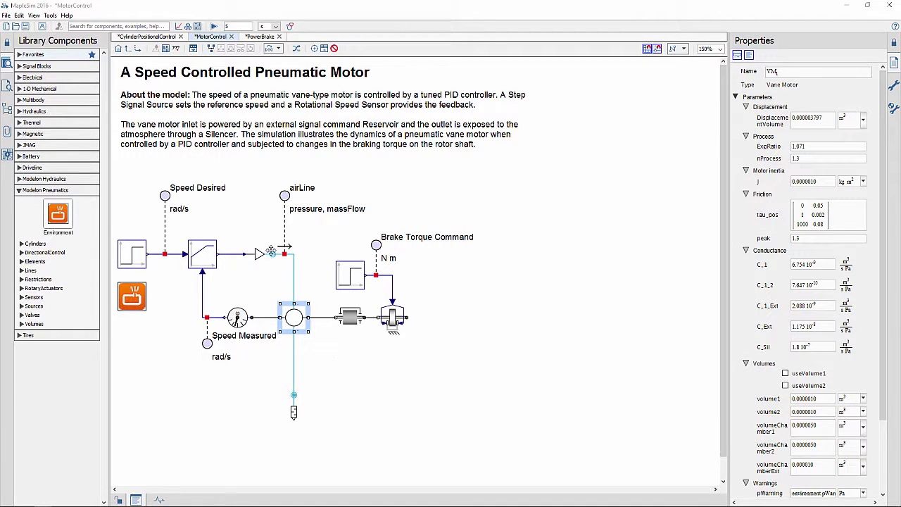
left_click(260, 253)
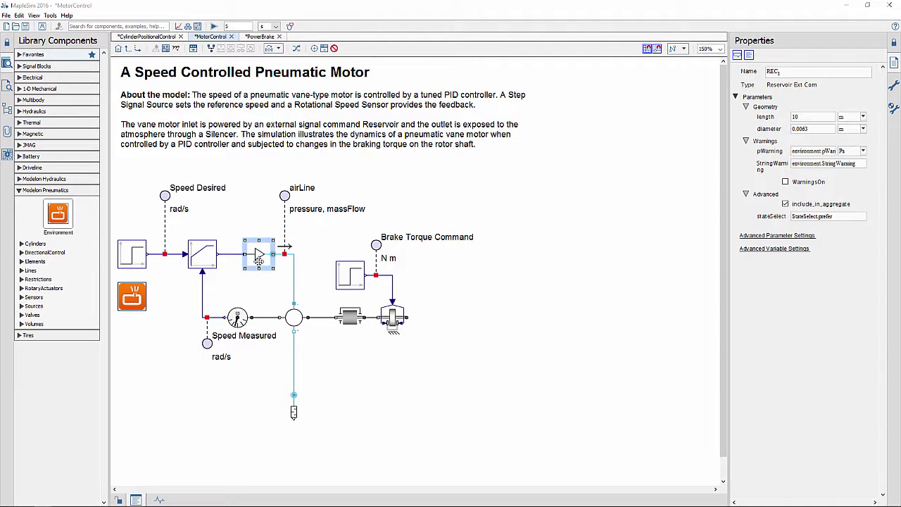
left_click(303, 324)
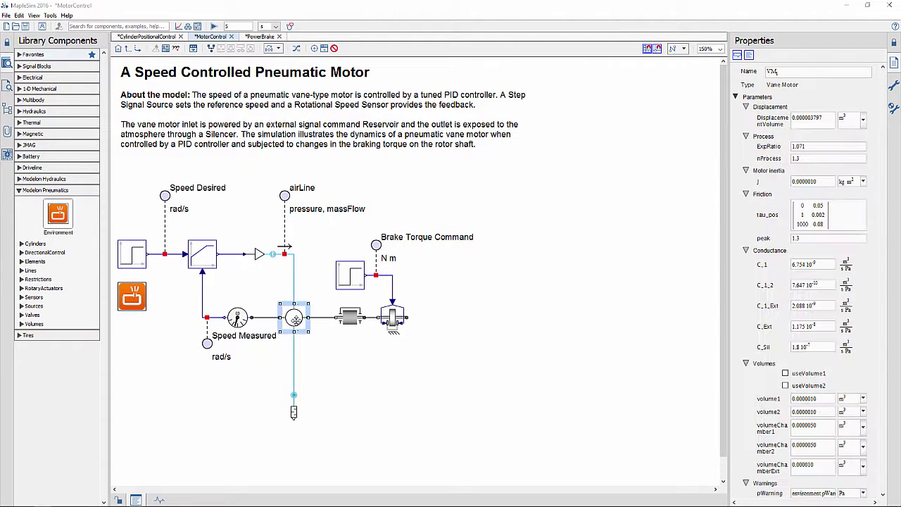
left_click(345, 318)
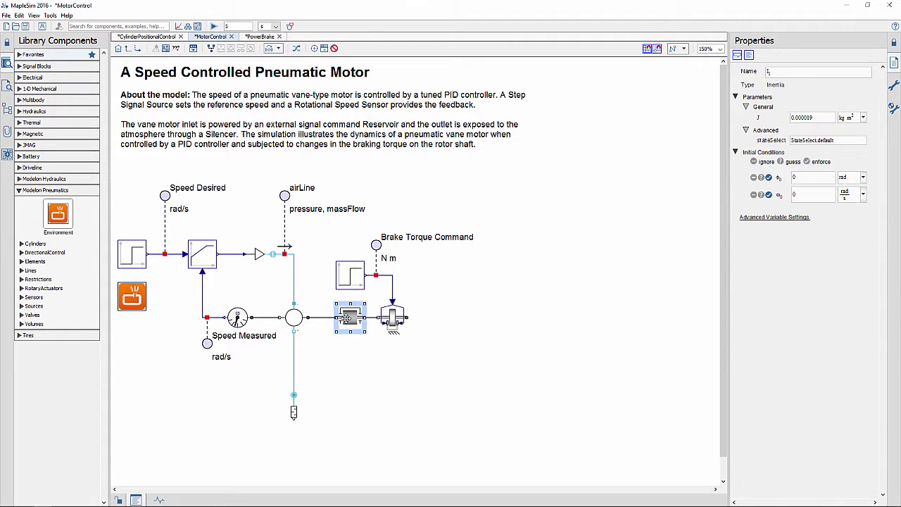
left_click(393, 314)
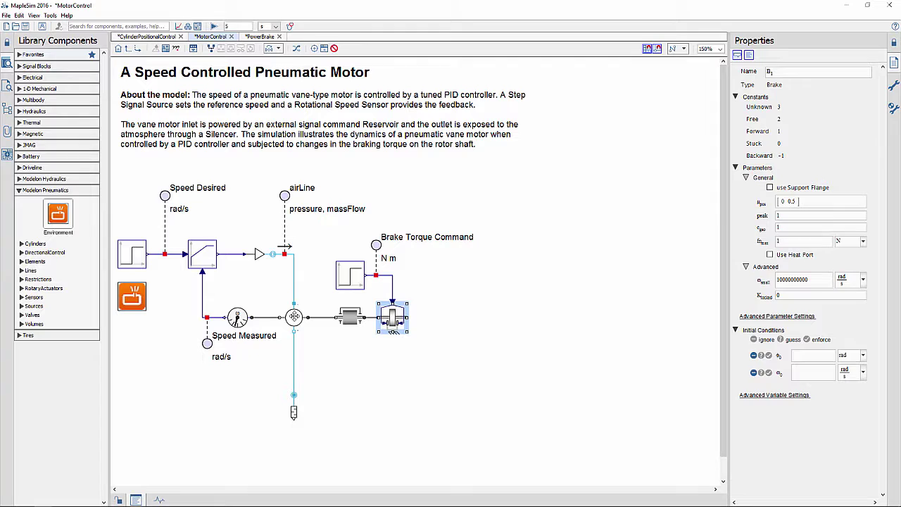
- Review the Reference step and main model parameters, then run the MotorControl simulation
left_click(293, 315)
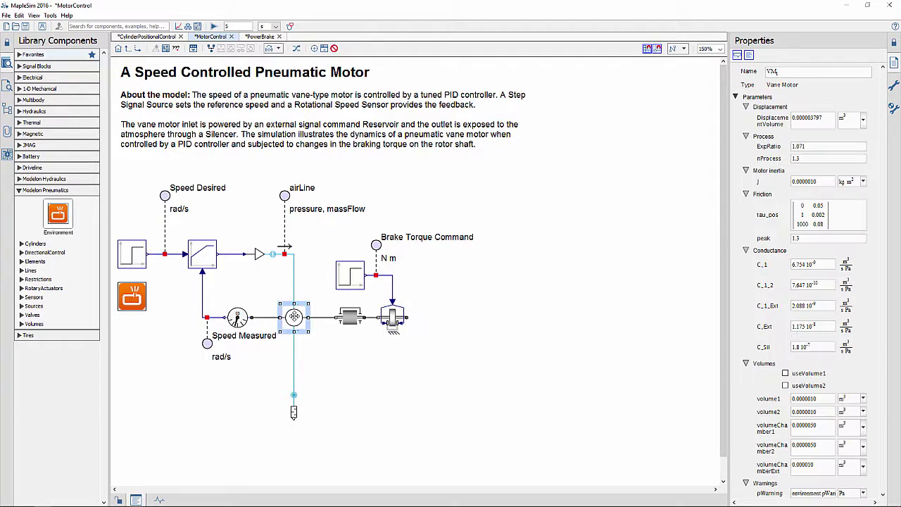
left_click(121, 251)
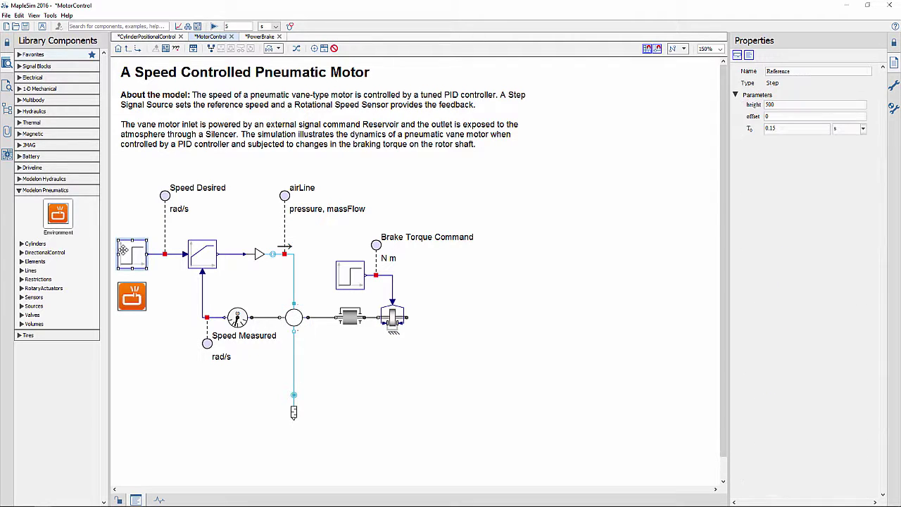
left_click(167, 350)
left_click(178, 26)
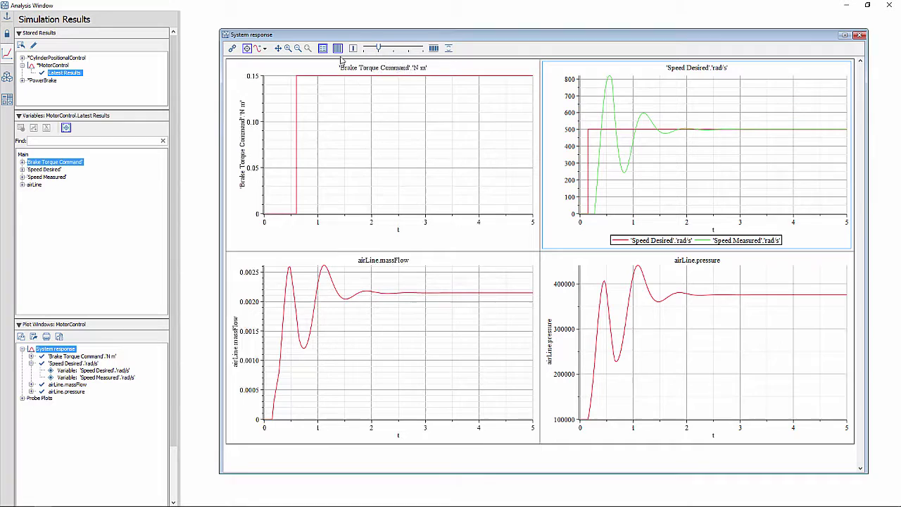
- Maximize System response and highlight the Brake Torque Command, Speed Measured and airLine.massFlow curves
double_click(352, 34)
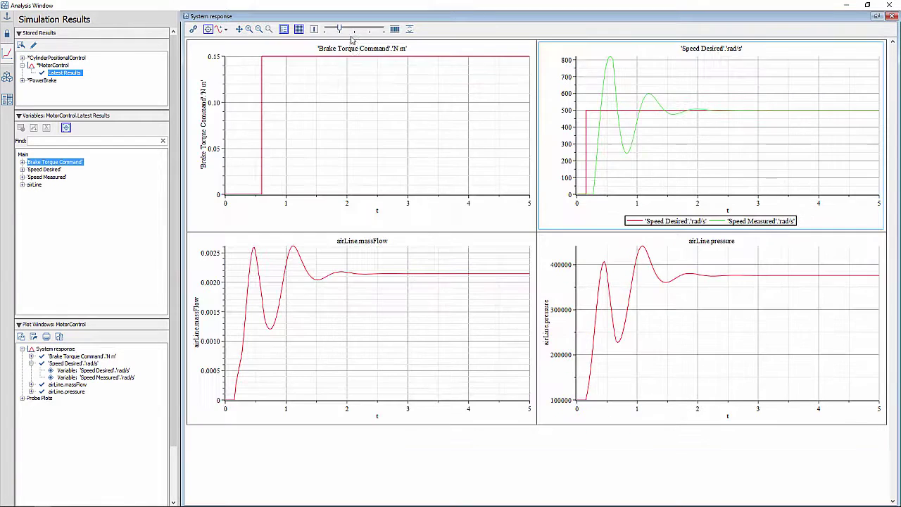
left_click(261, 139)
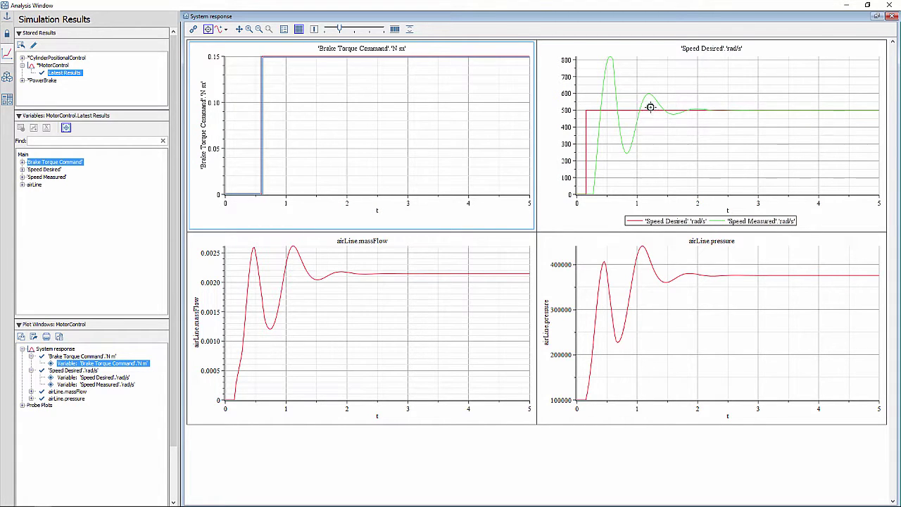
left_click(680, 111)
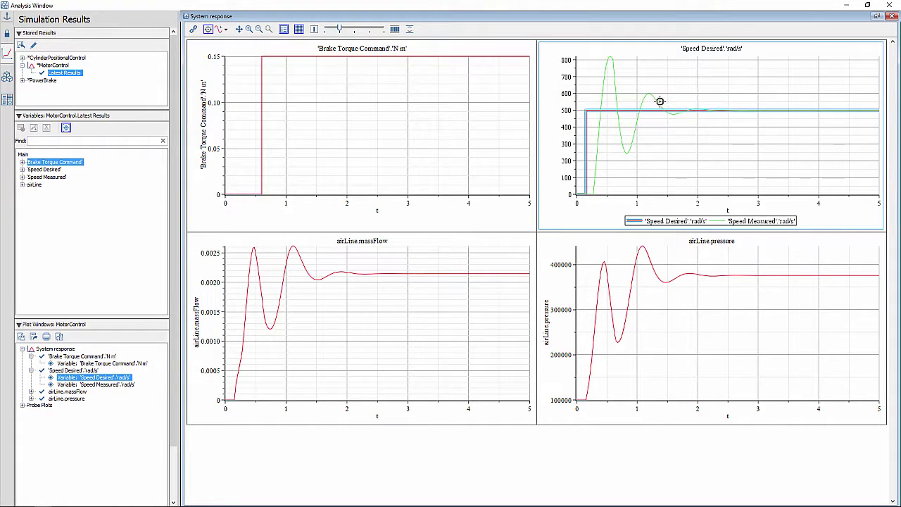
left_click(660, 101)
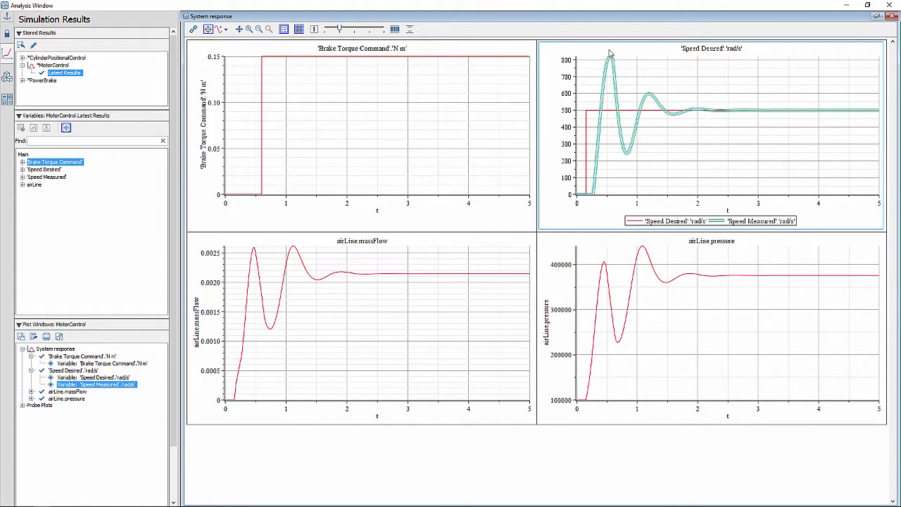
left_click(771, 146)
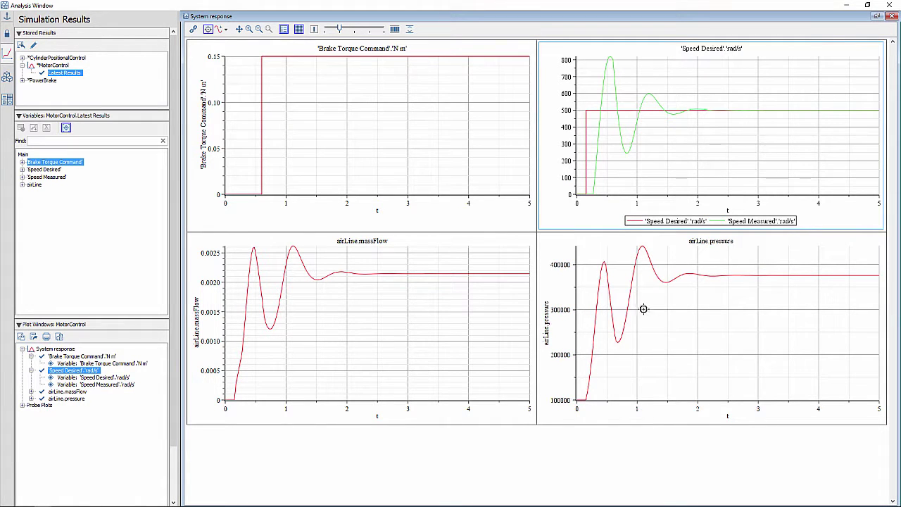
left_click(288, 290)
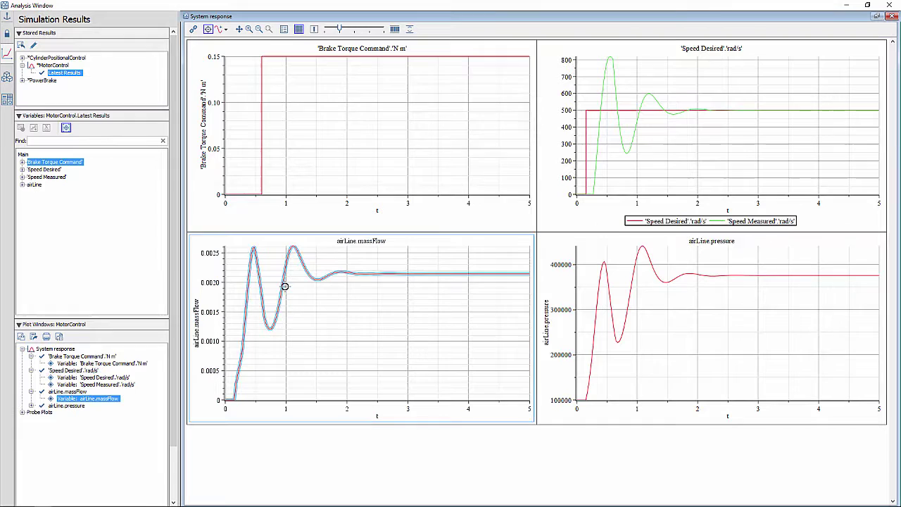
left_click(299, 327)
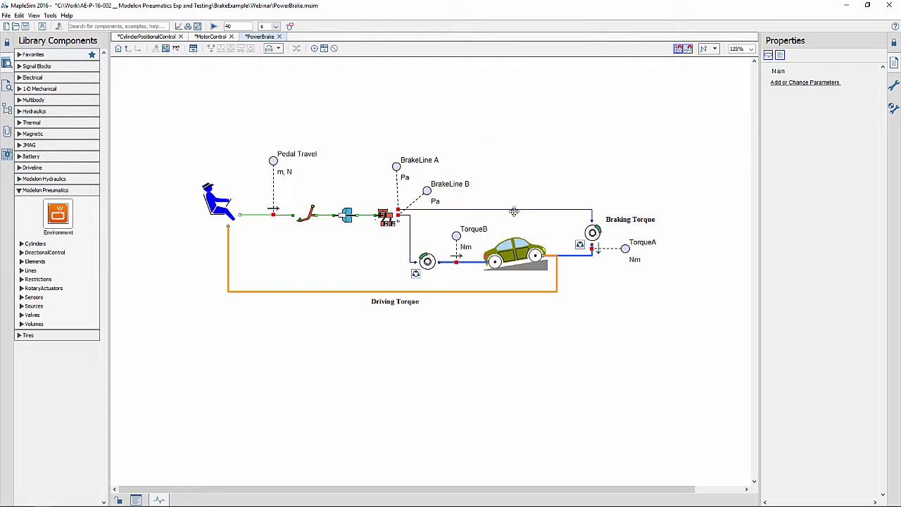
left_click(516, 247)
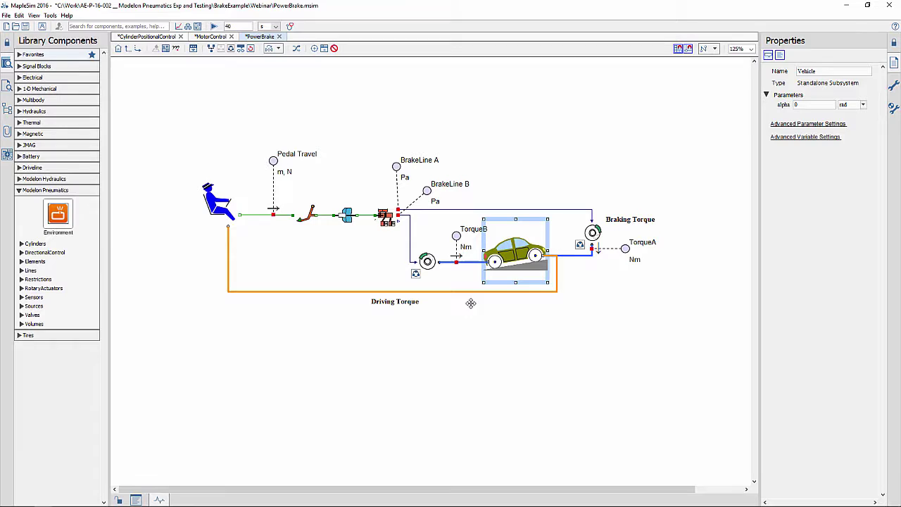
left_click(470, 282)
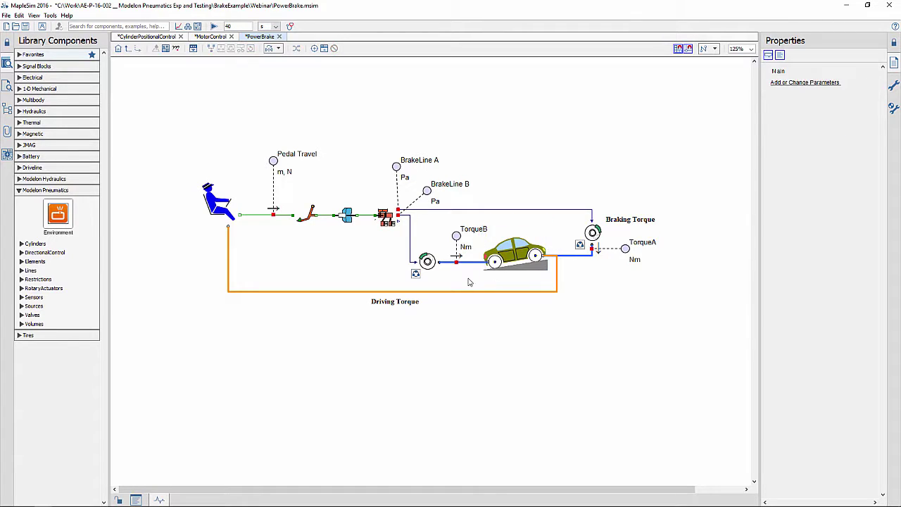
left_click(380, 291)
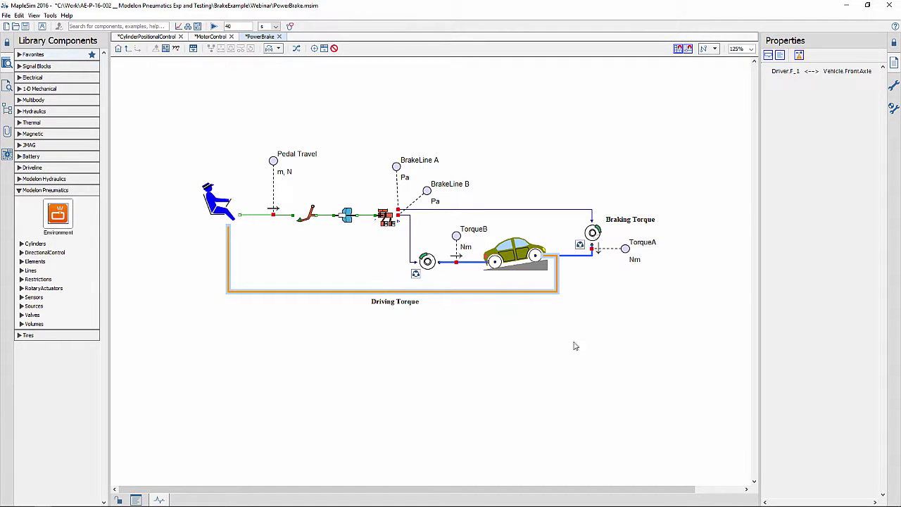
left_click(611, 353)
left_click(593, 233)
left_click(427, 261)
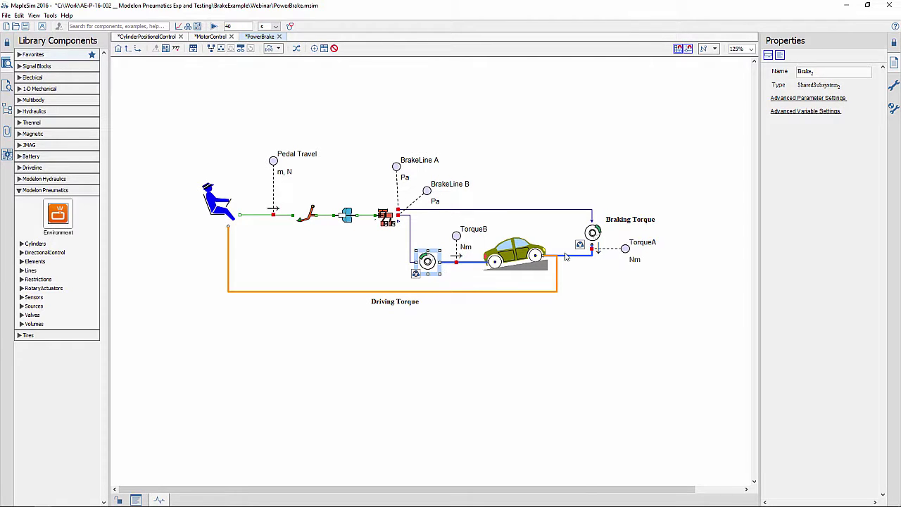
left_click(495, 279)
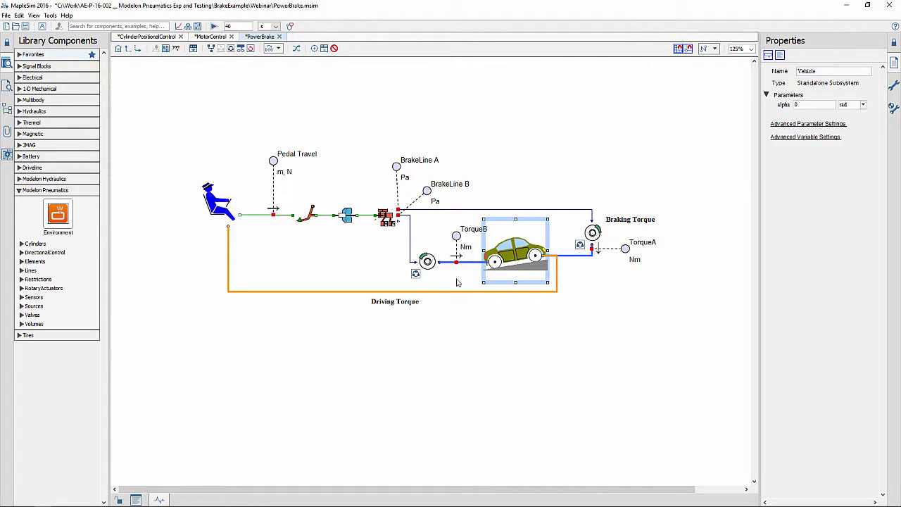
left_click(377, 273)
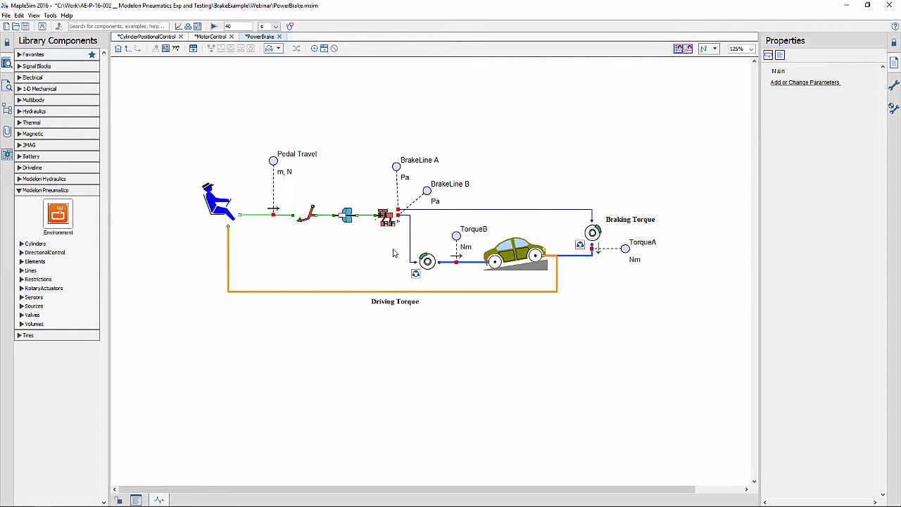
left_click(384, 215)
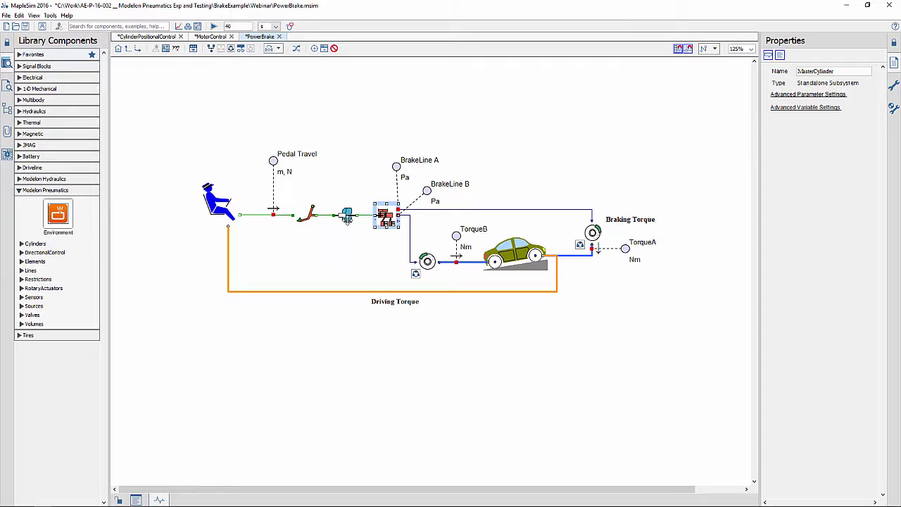
left_click(348, 218)
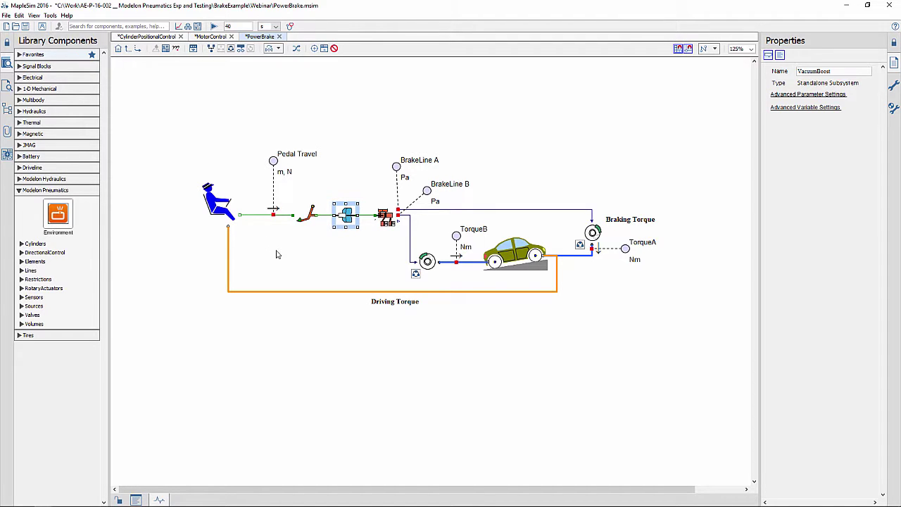
left_click(280, 254)
- Look inside BrakePedal, go back up to PowerBrake, and open the VacuumBoost subsystem
double_click(308, 215)
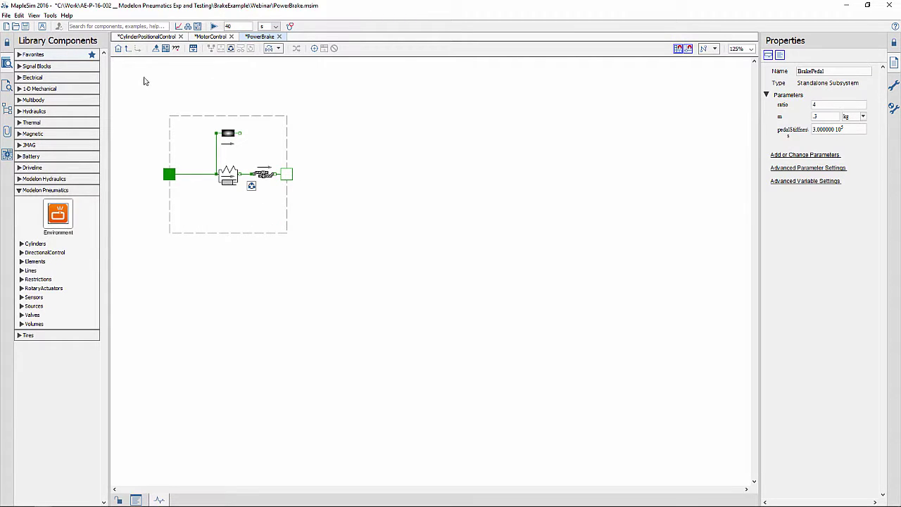
left_click(127, 48)
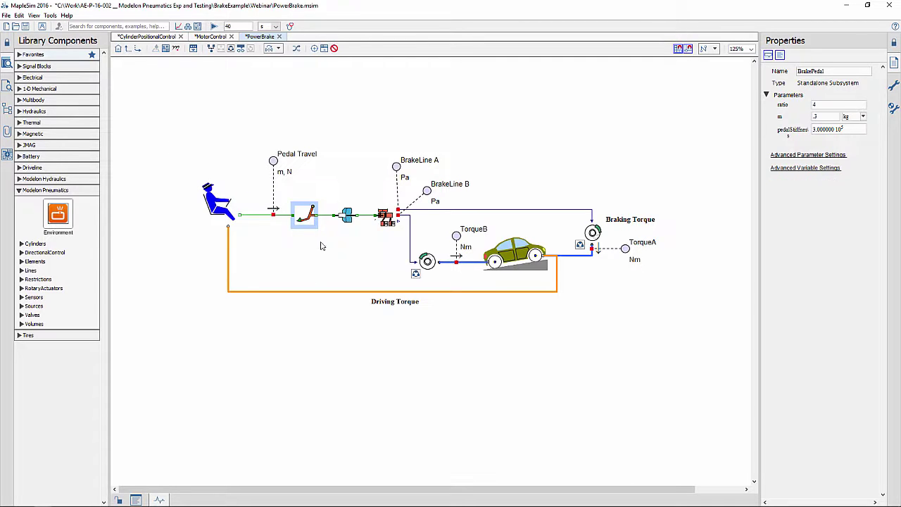
double_click(344, 216)
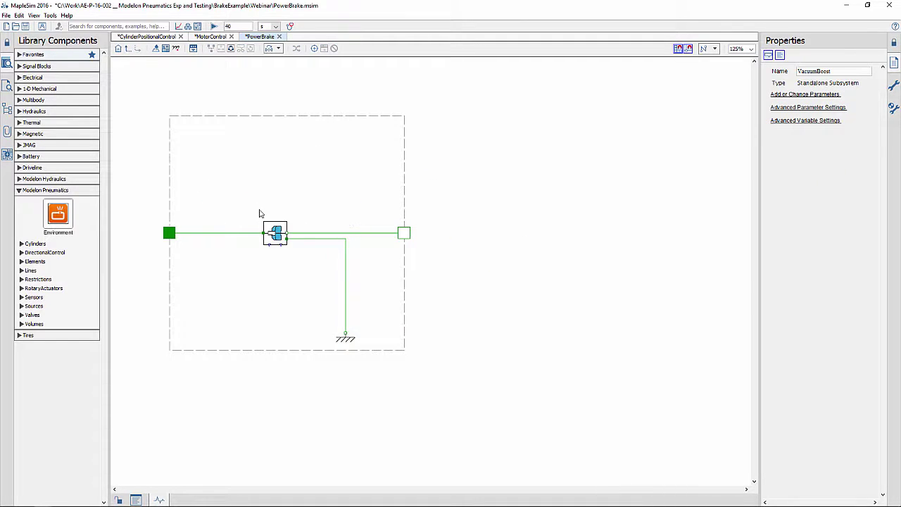
- Open the ForceBooster block inside VacuumBoost to reveal its internal pneumatic circuit
double_click(275, 234)
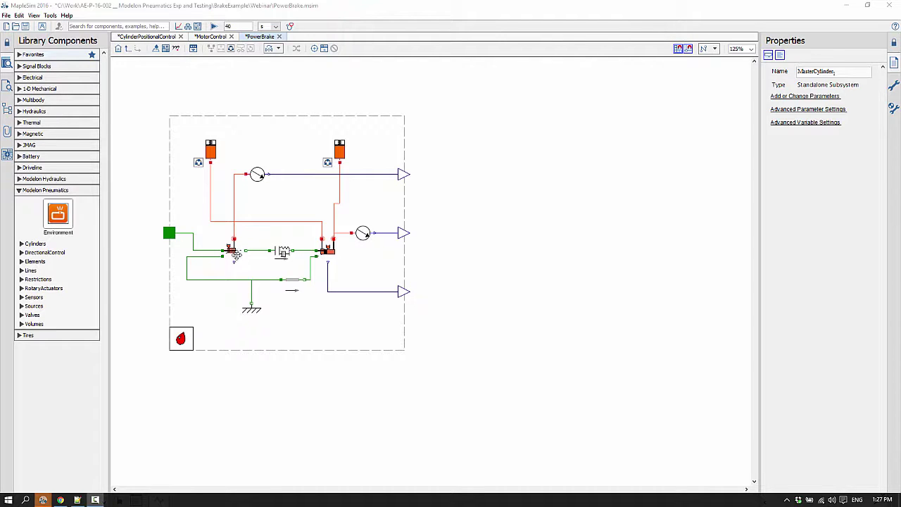
- Inspect the Cylinder and TandemCylinder parameters in MasterCylinder, then return to the PowerBrake top level
left_click(232, 249)
left_click(328, 249)
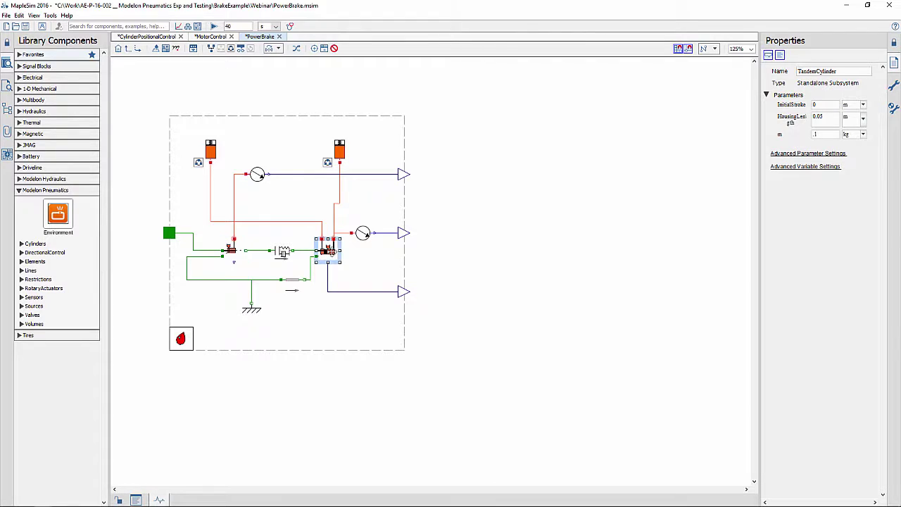
left_click(354, 341)
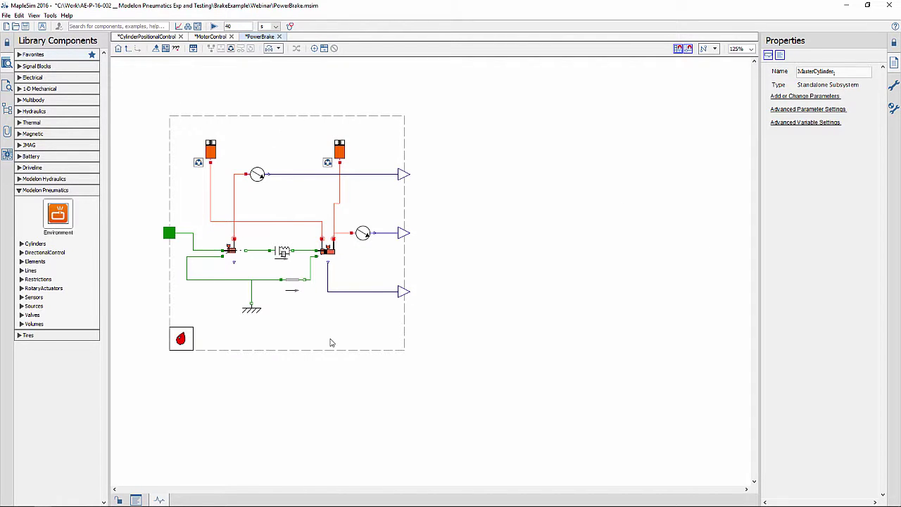
left_click(128, 48)
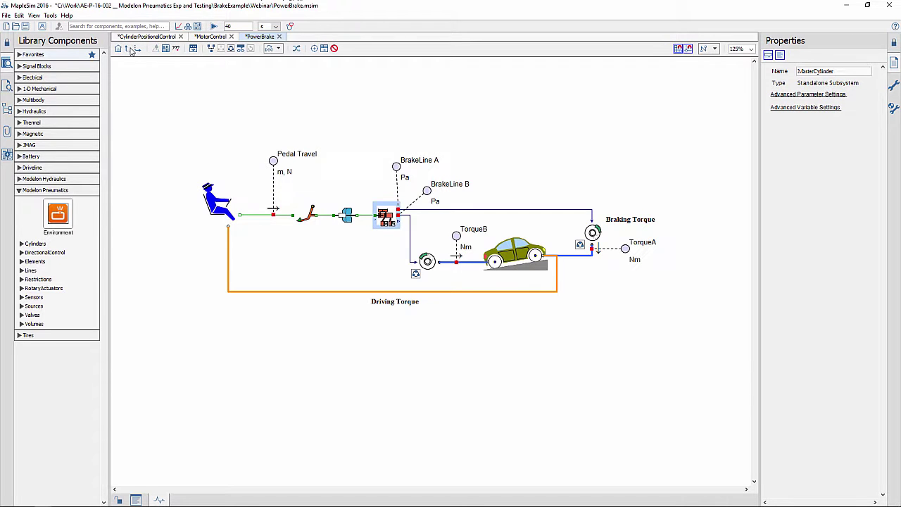
- Inspect the wheel brake blocks, then open the PowerBrake results in the Analysis Window
left_click(354, 98)
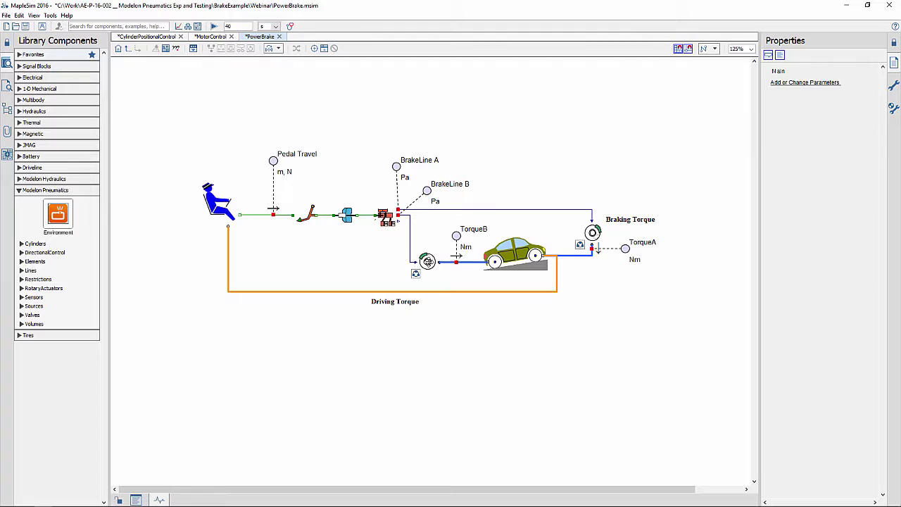
left_click(427, 261)
left_click(592, 232)
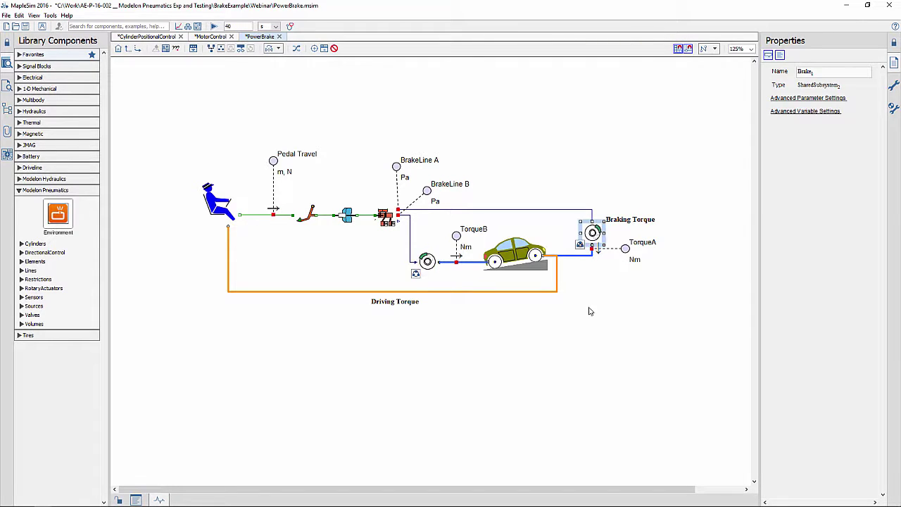
left_click(590, 311)
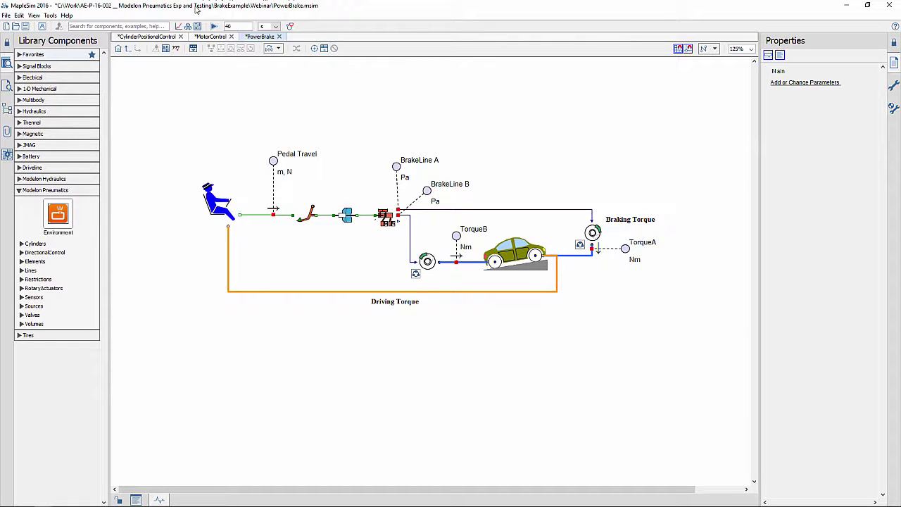
left_click(180, 26)
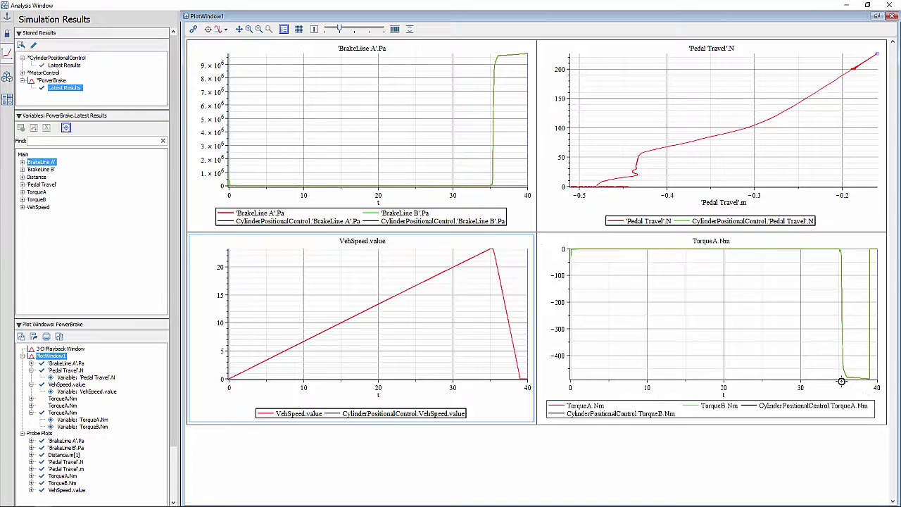
- Open the PowerBrake 3-D playback showing the car on the coned road
double_click(82, 348)
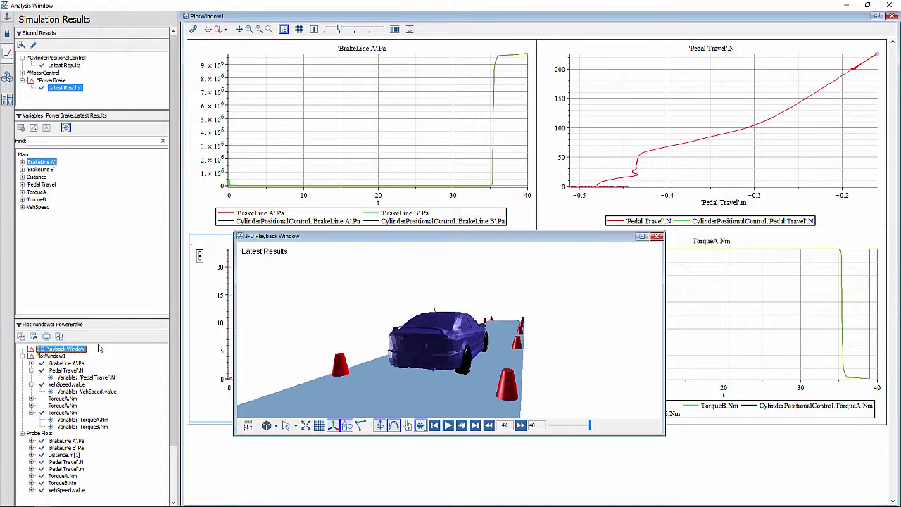